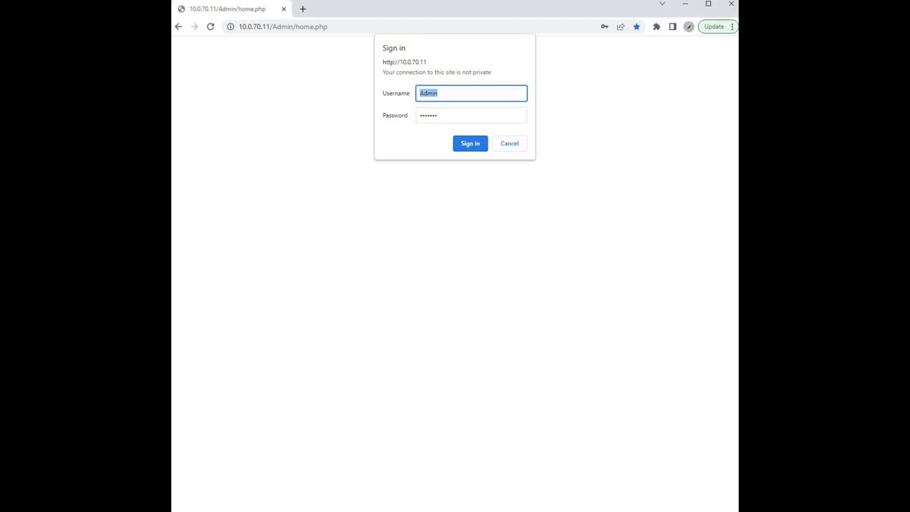
Sign in to IntelliNet Admin and review the Business Units overview.
key(Return)
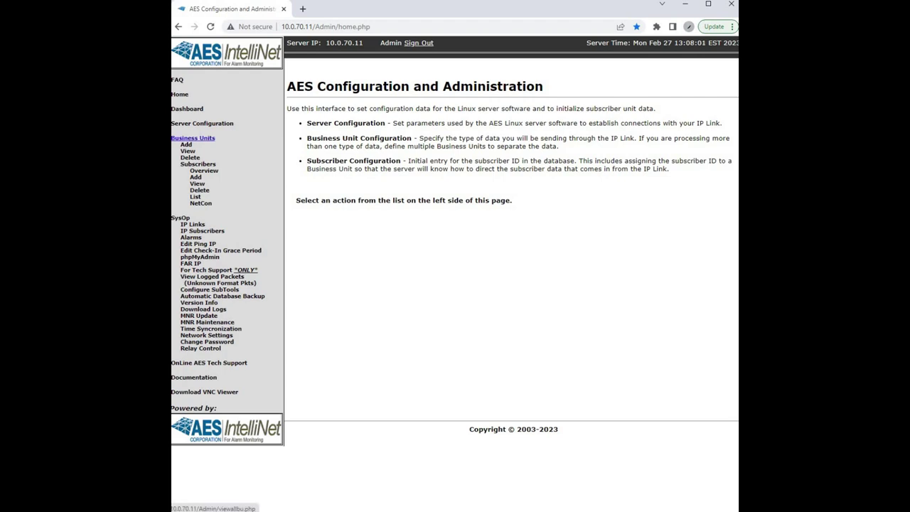
click(193, 137)
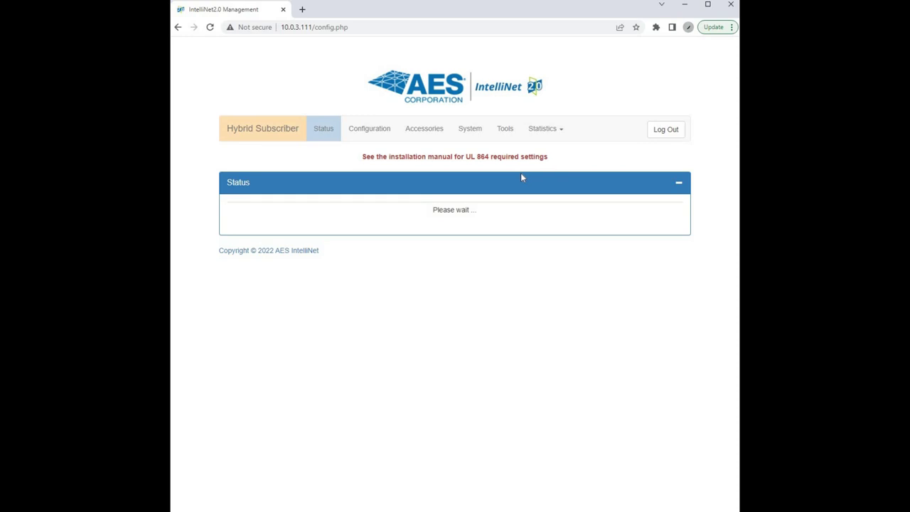
Replace the Sub ID EEEE with CFD3 on the Configuration page and save it.
click(370, 133)
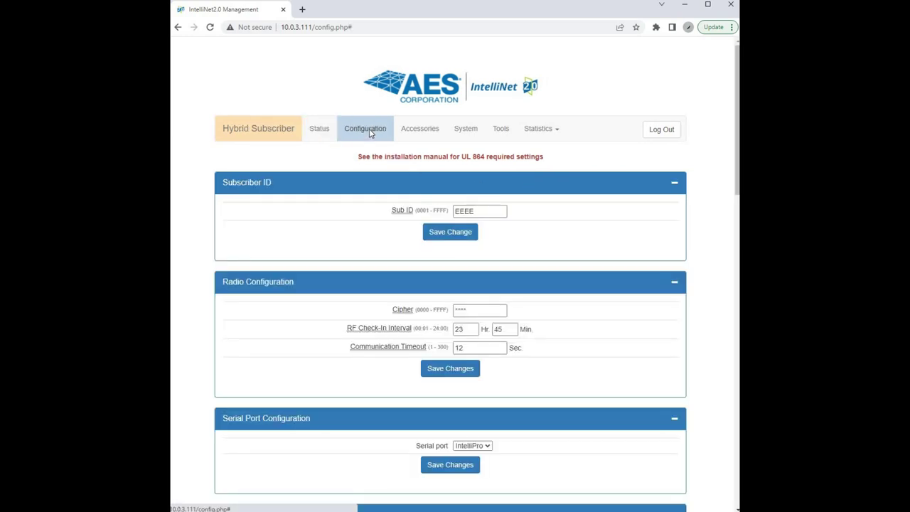
click(489, 212)
double_click(489, 211)
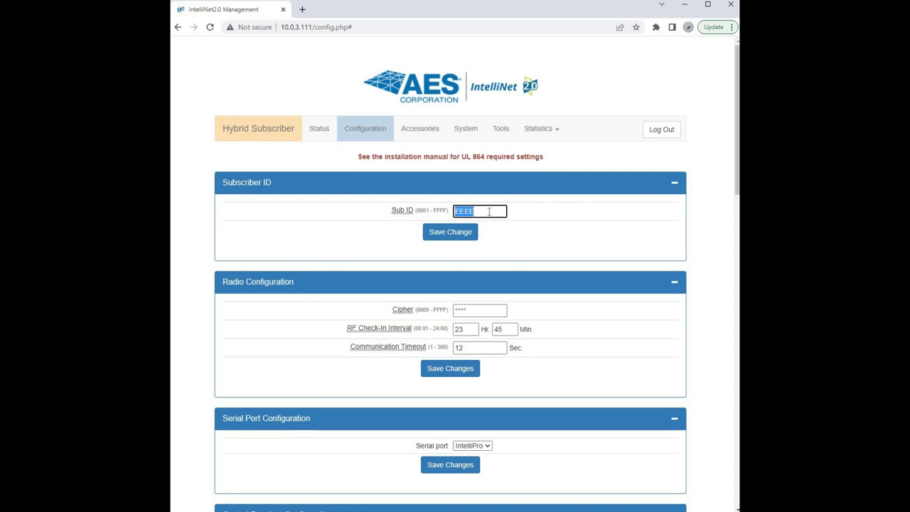
text(CF)
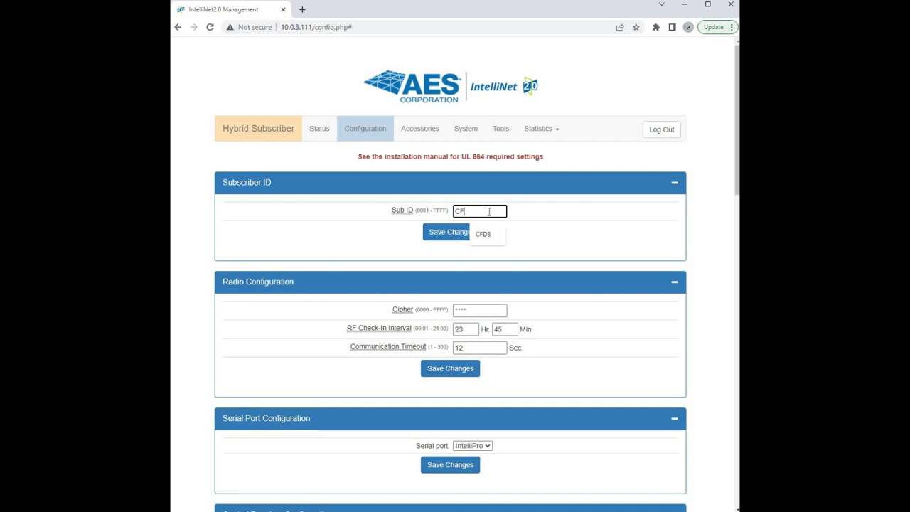
text(D3)
click(451, 238)
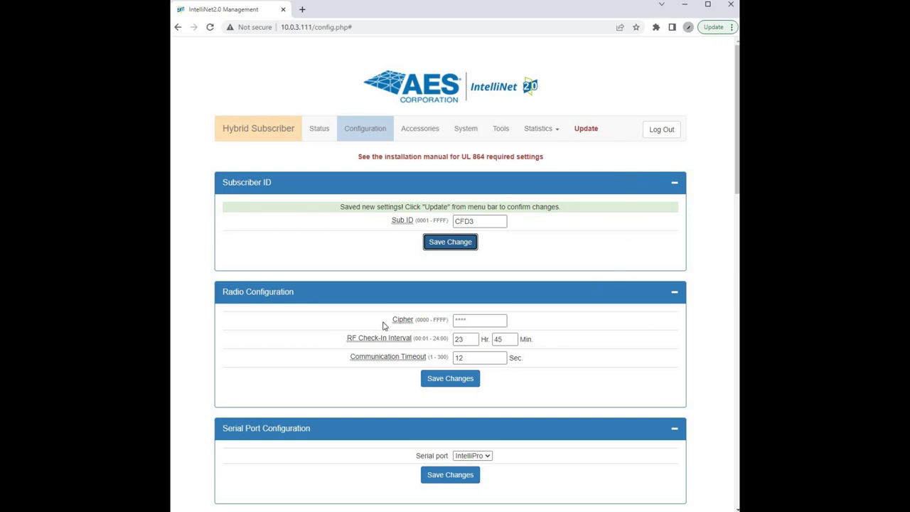
Enter IP Group ID 9797, primary receiver 10.0.74.105 and secondary 10.0.74.106, then save.
scroll(386, 329, down, 1)
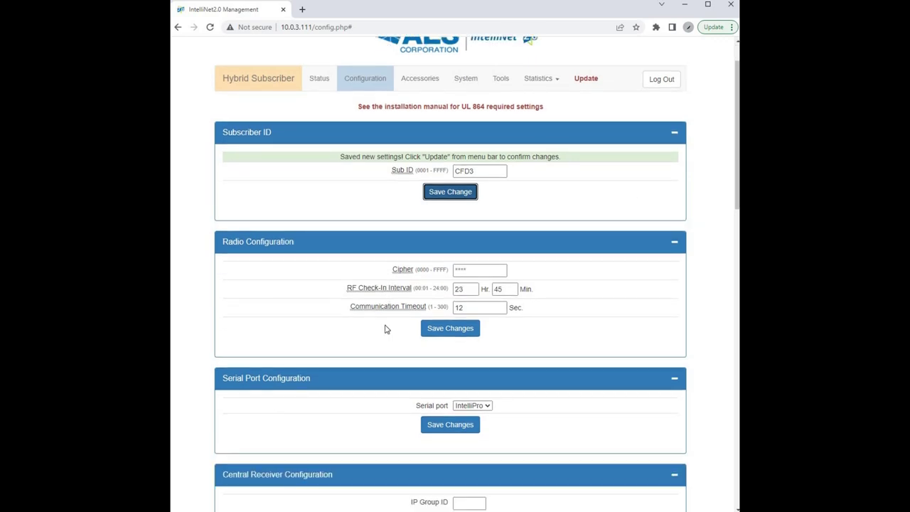
scroll(386, 329, down, 4)
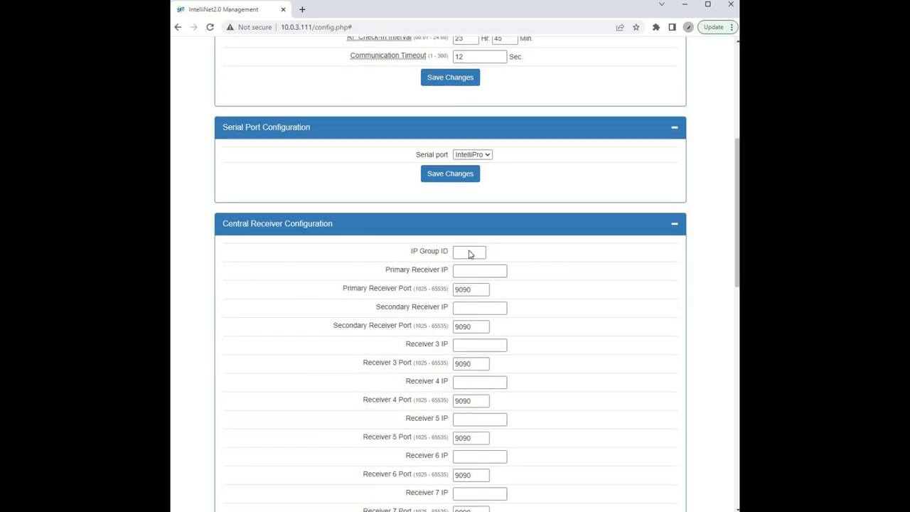
click(469, 254)
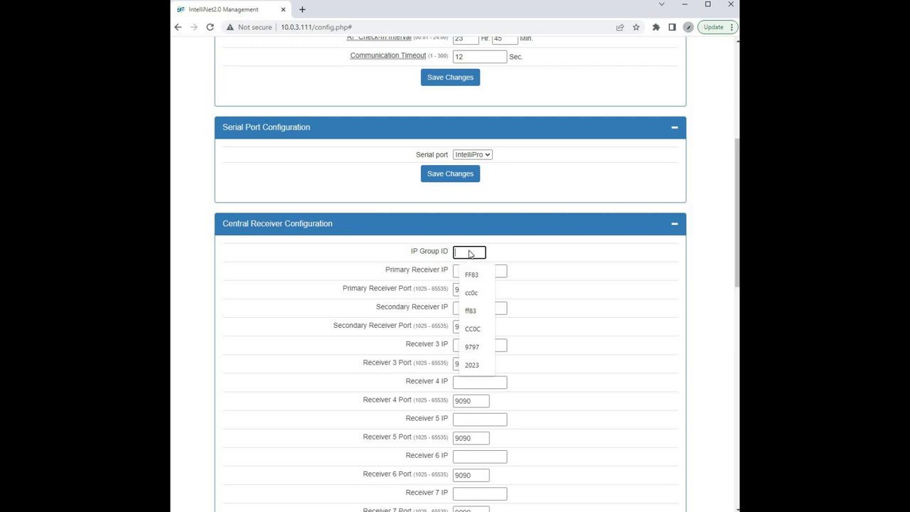
text(9797)
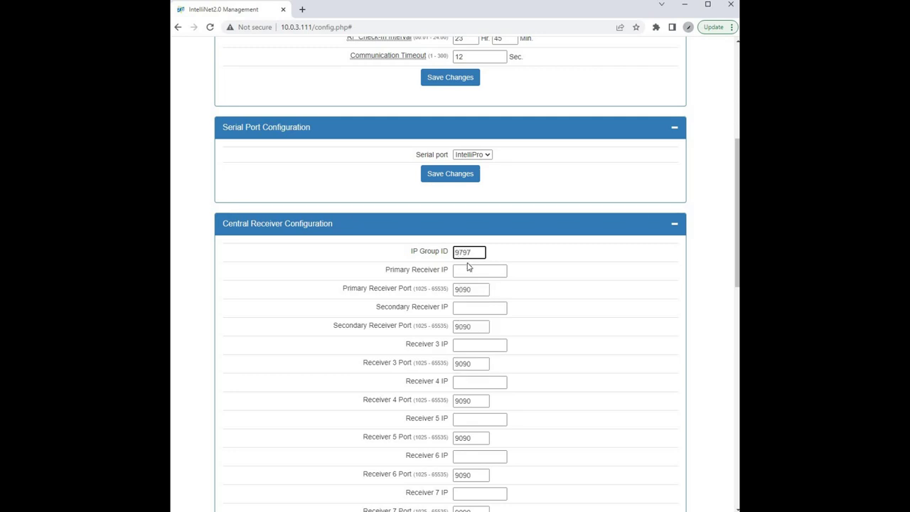
click(466, 273)
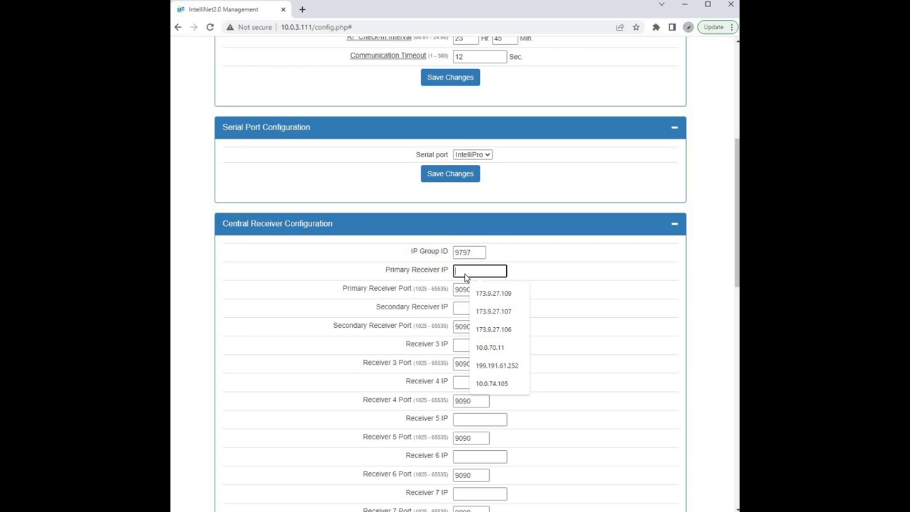
text(10)
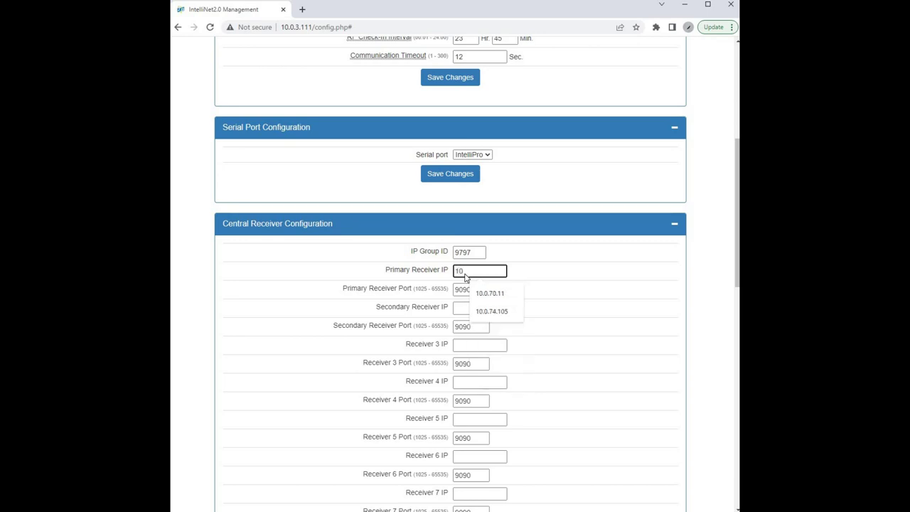
text(.0.74)
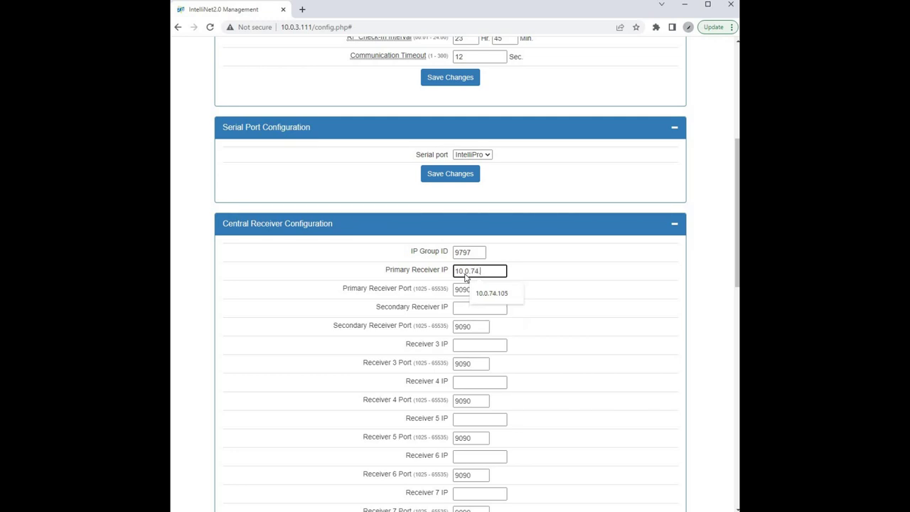
text(.105)
click(474, 310)
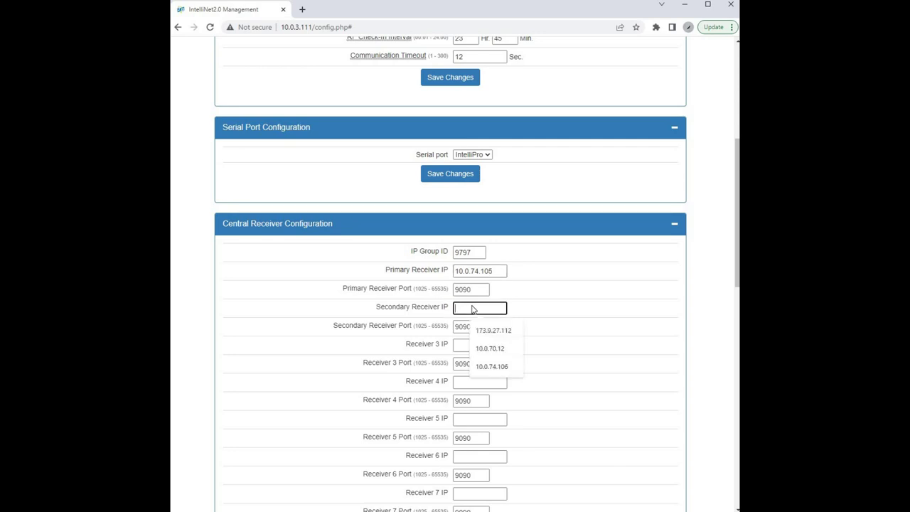
text(10.0)
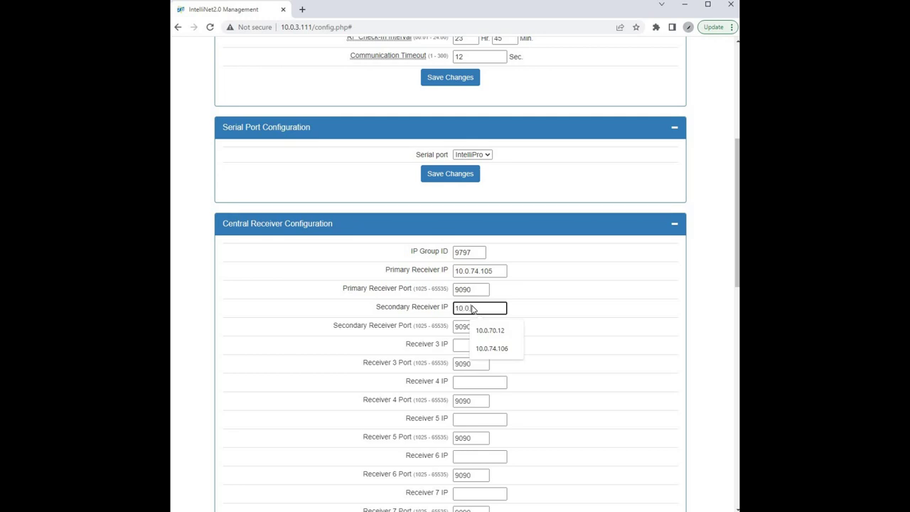
text(.74)
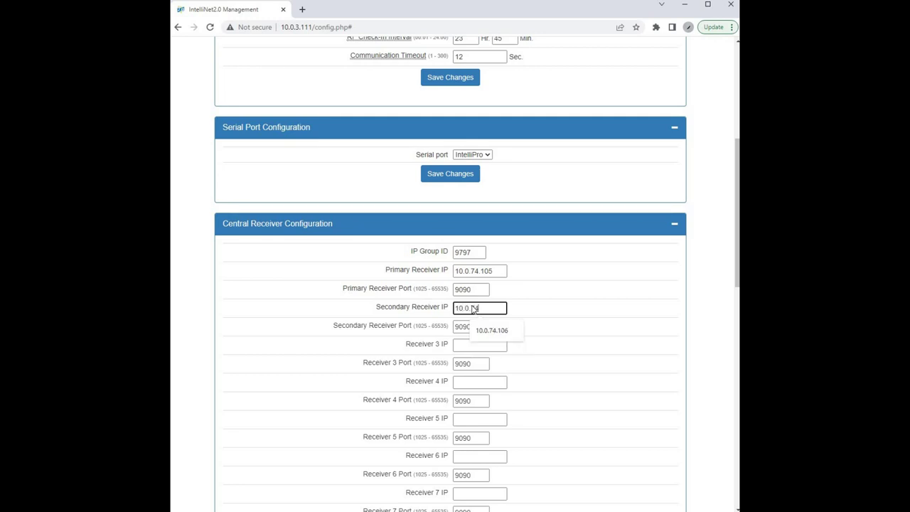
text(.106)
scroll(565, 383, down, 3)
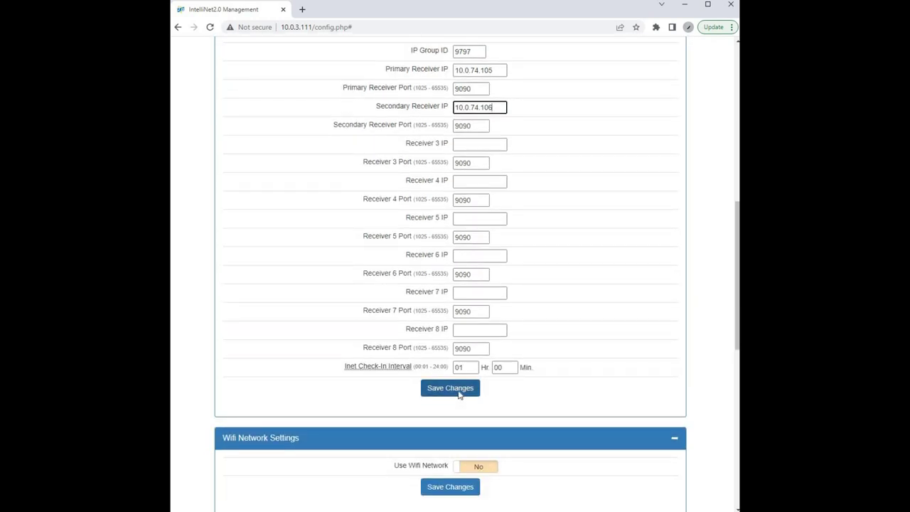
click(458, 388)
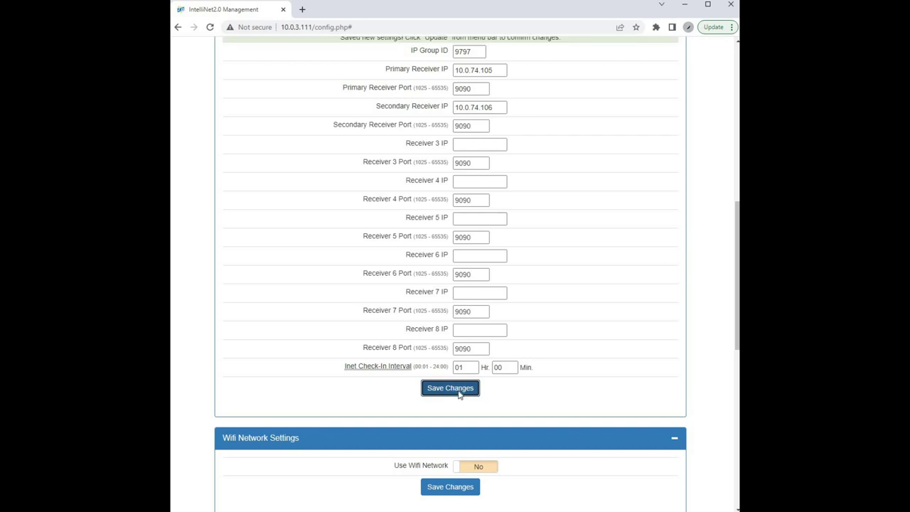
Check the Cipher value, apply the saved changes with Update, and view the Status page.
scroll(603, 434, up, 15)
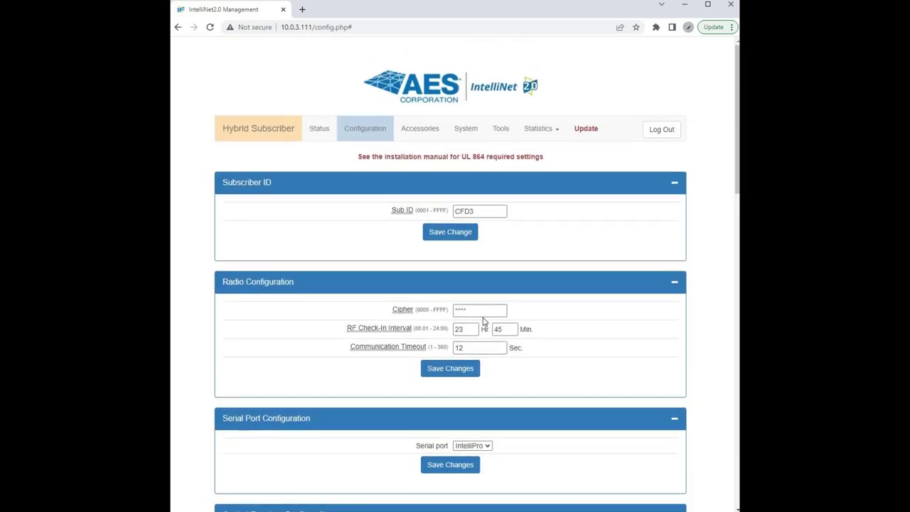
click(479, 312)
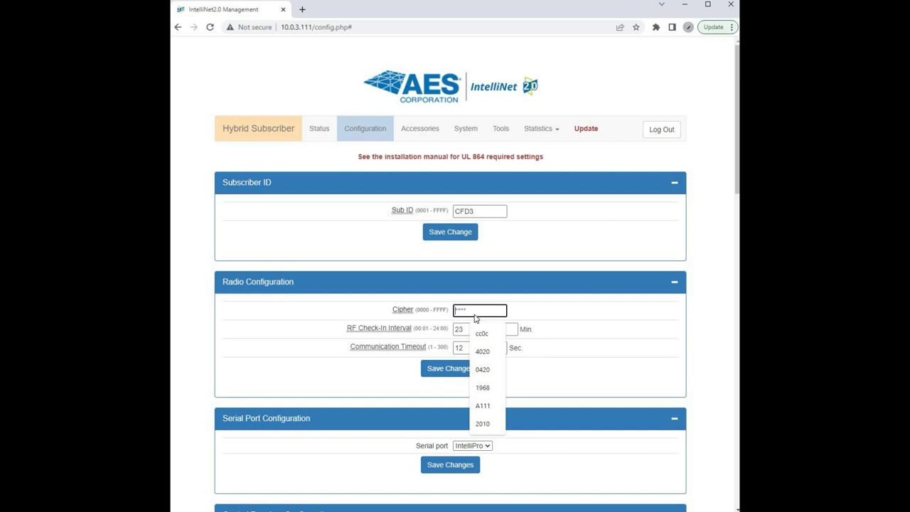
click(515, 282)
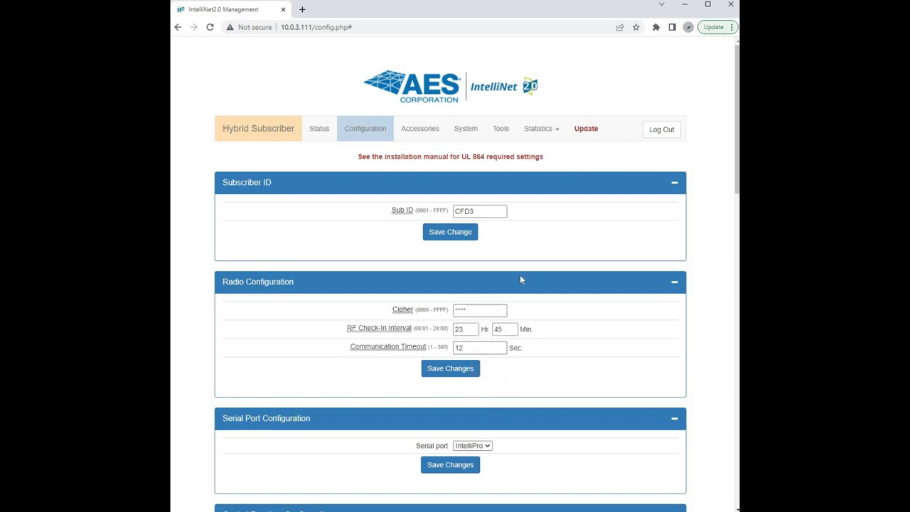
click(592, 128)
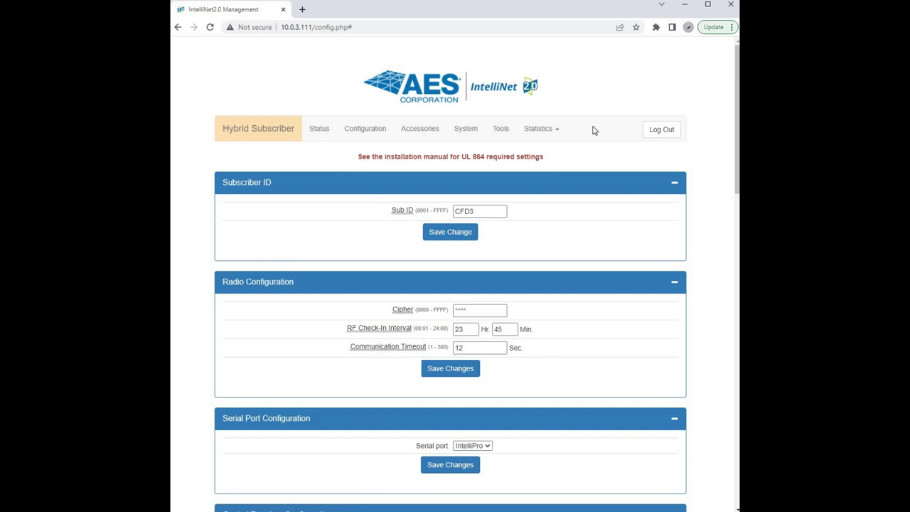
click(317, 132)
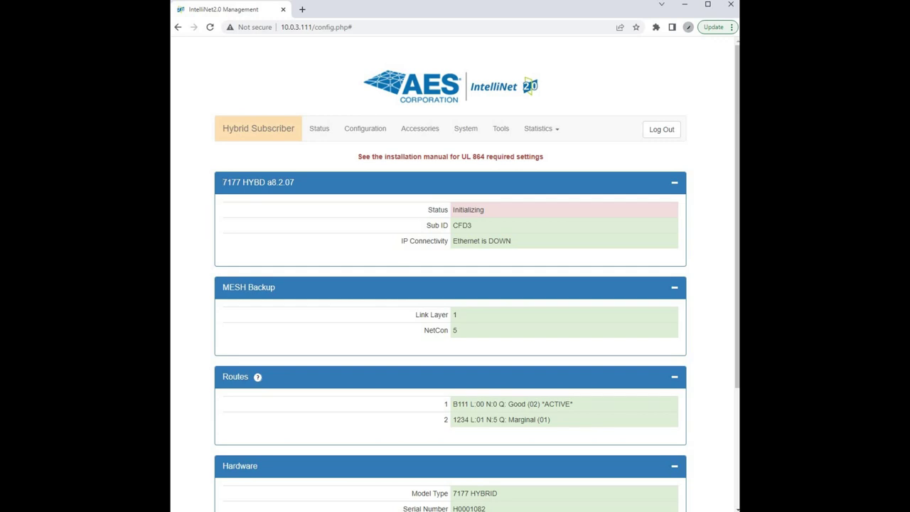
Scroll the Status page to confirm Status Normal and the primary receiver Connected.
scroll(414, 417, down, 2)
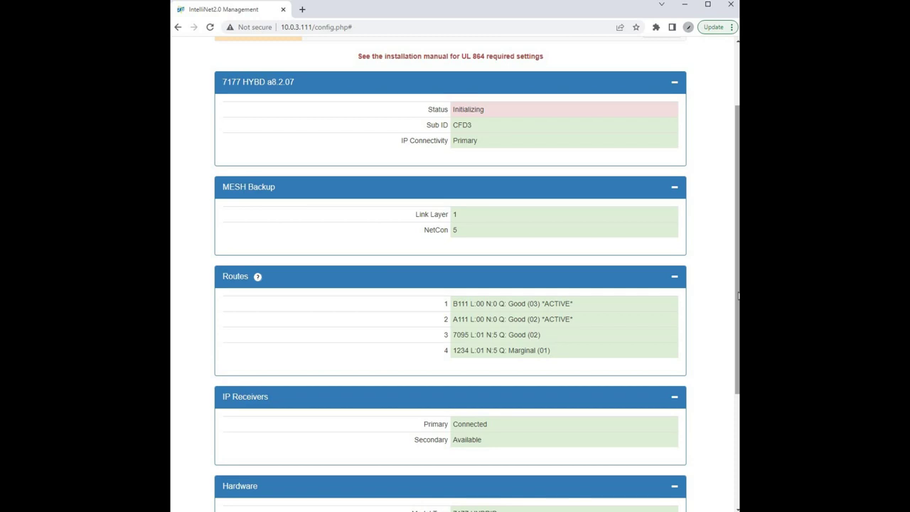
scroll(476, 275, up, 3)
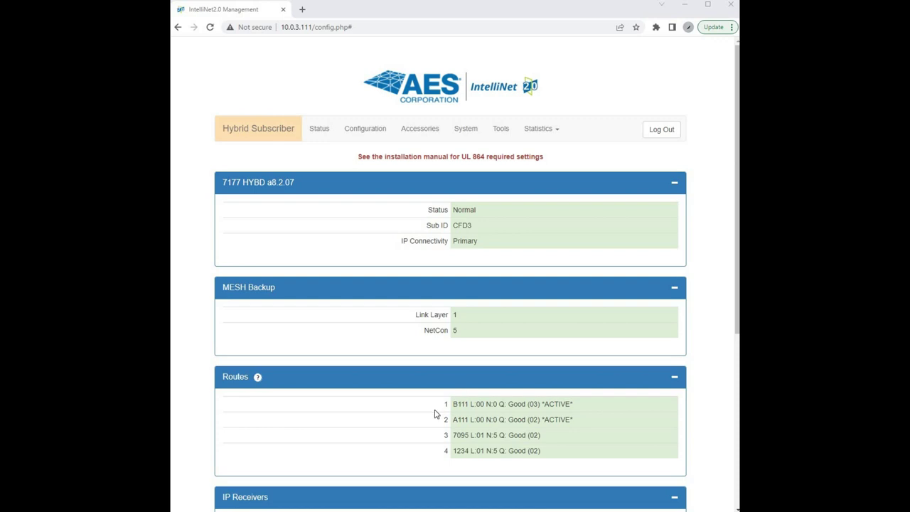
scroll(436, 412, down, 2)
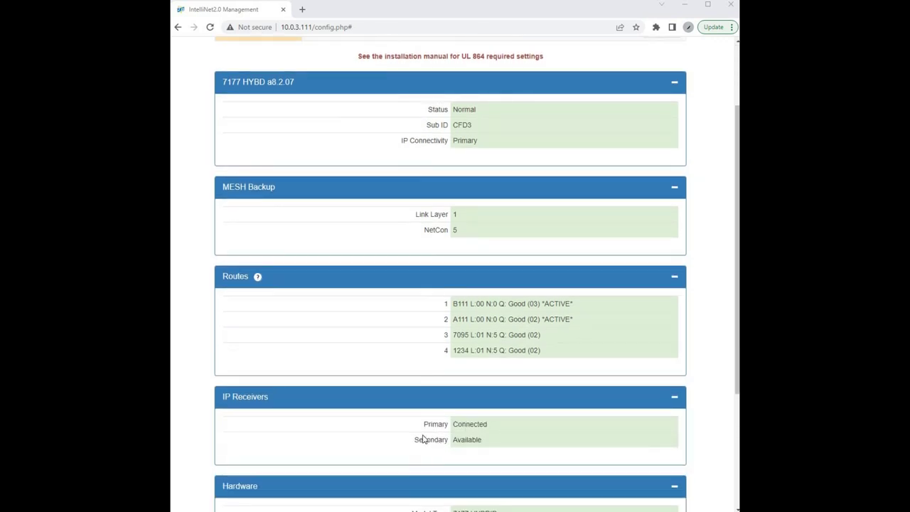
click(501, 437)
scroll(501, 437, down, 3)
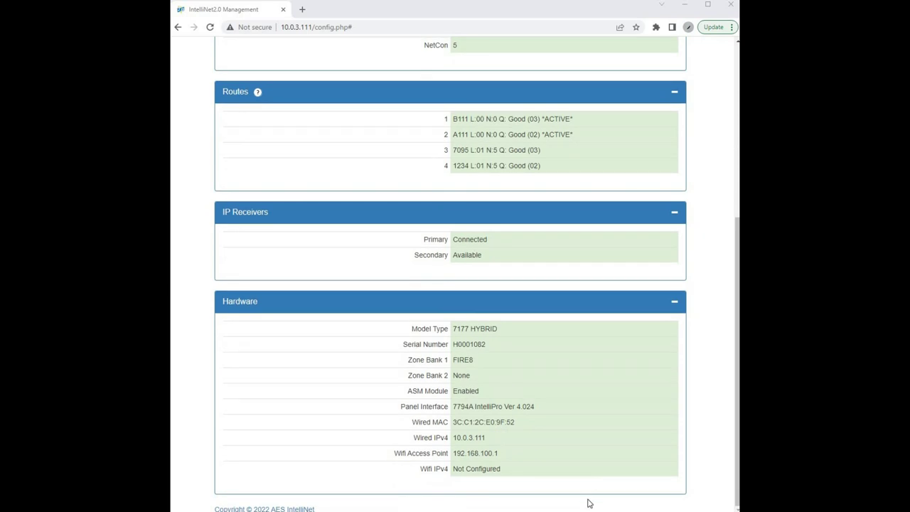
scroll(587, 503, up, 5)
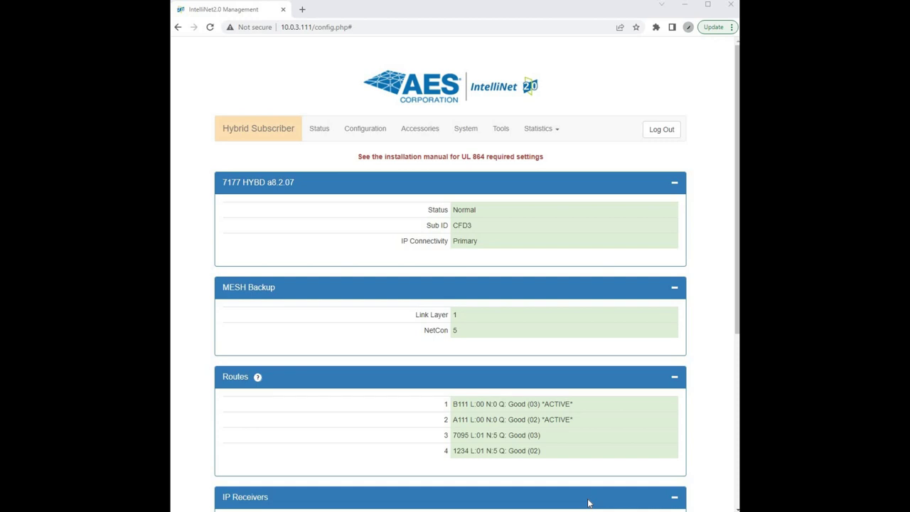